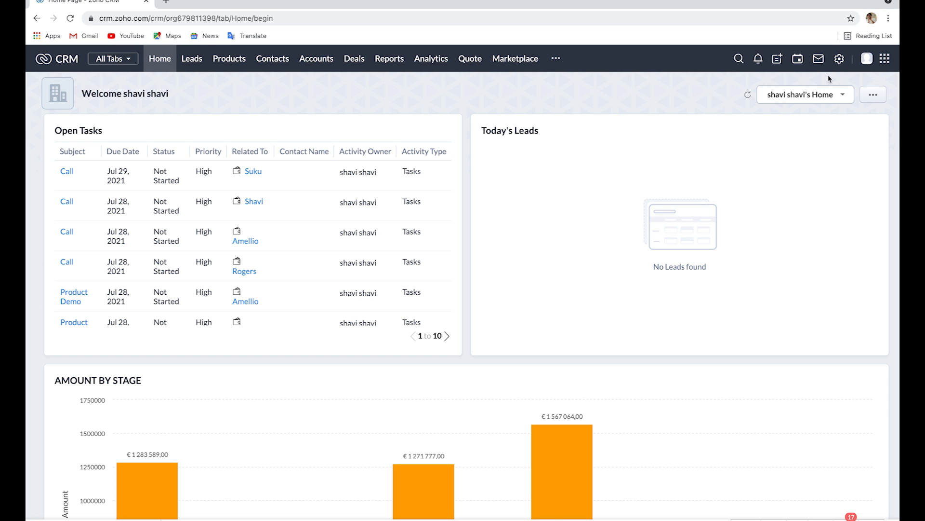
- Open the Product Sales cycle blueprint for editing from the CRM setup
left_click(839, 60)
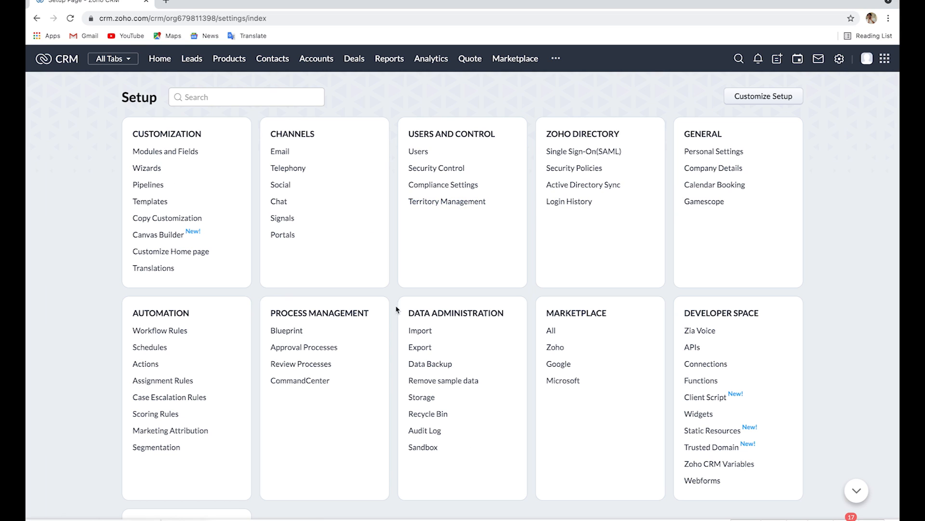
left_click(283, 331)
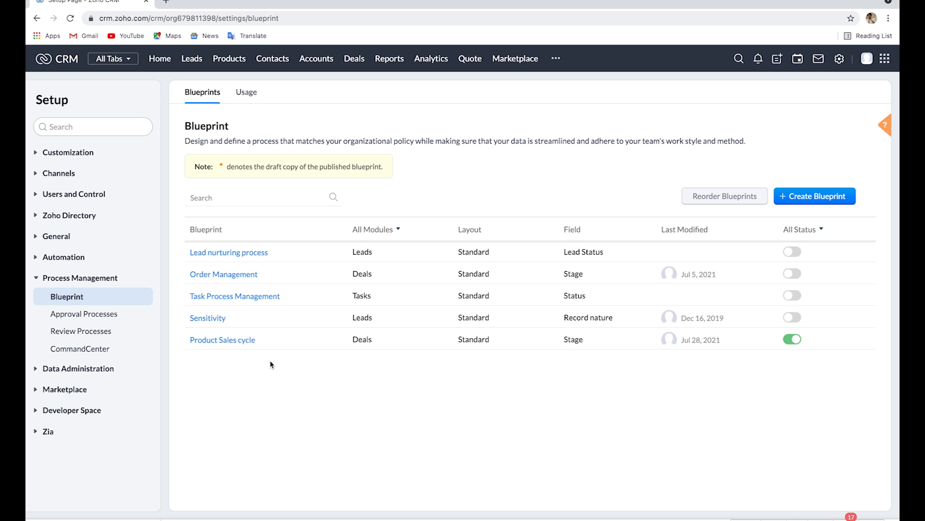
left_click(214, 341)
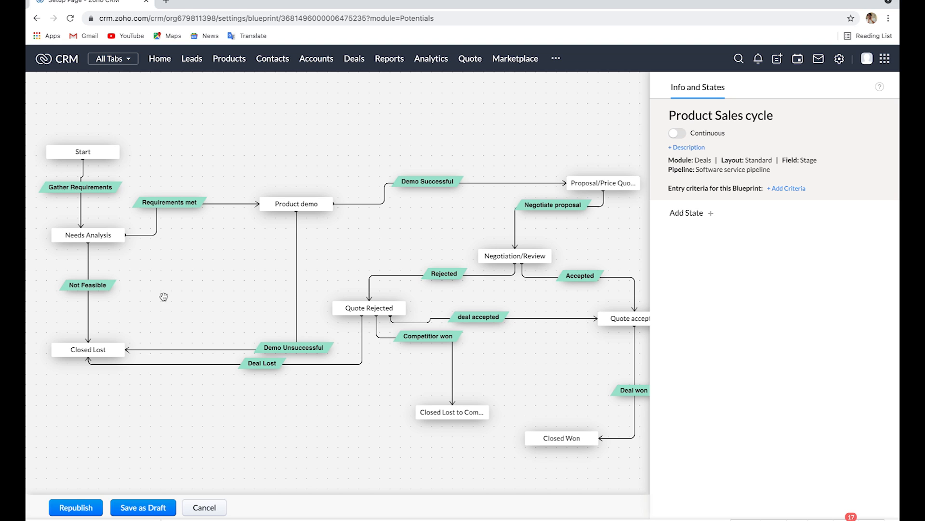
- Add an automatic transition named Negotiate from the Needs Analysis state to the Negotiation/Review state
mouse_move(104, 246)
mouse_move(104, 246)
left_mouse_down()
mouse_move(191, 276)
mouse_move(393, 278)
mouse_move(479, 258)
left_mouse_up()
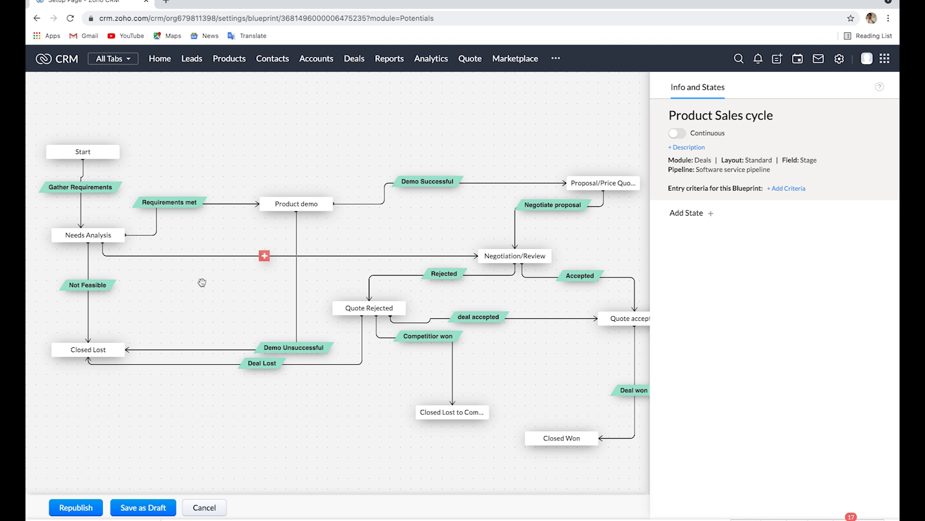
left_click(264, 255)
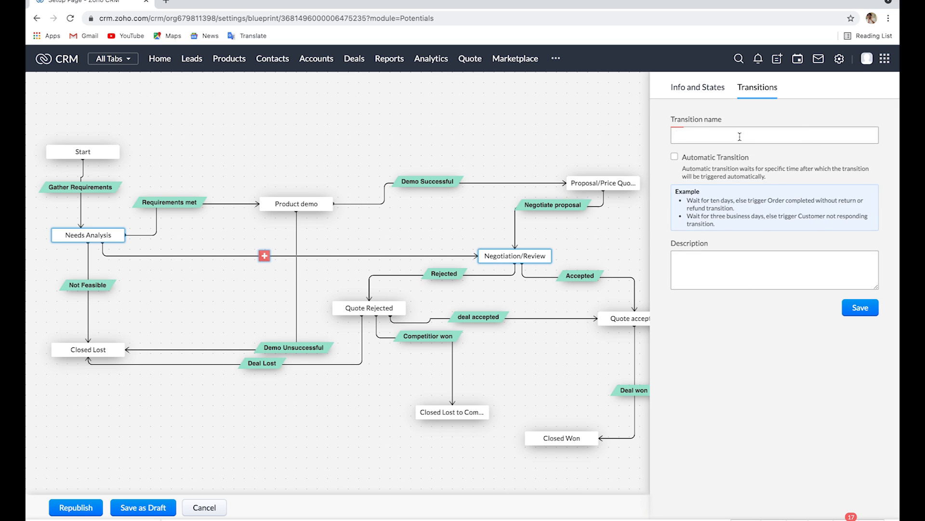
type("Negotiate")
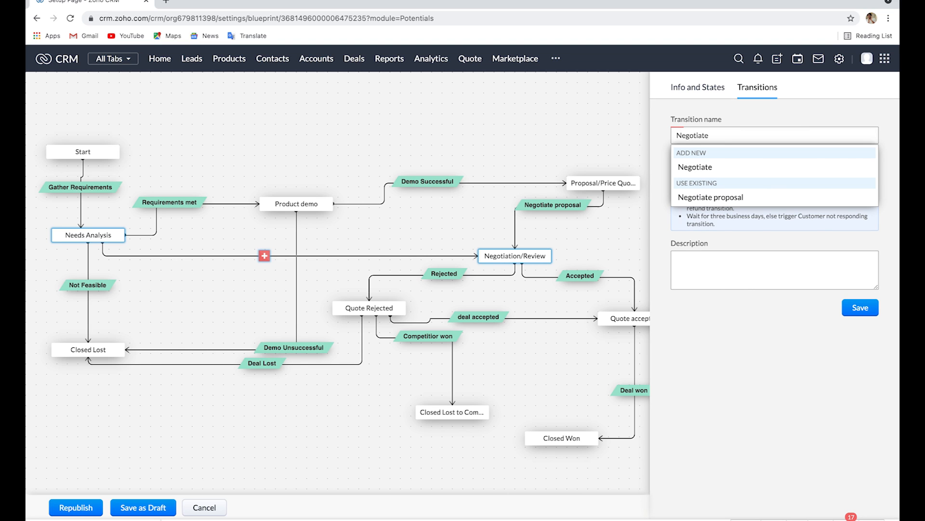
left_click(739, 167)
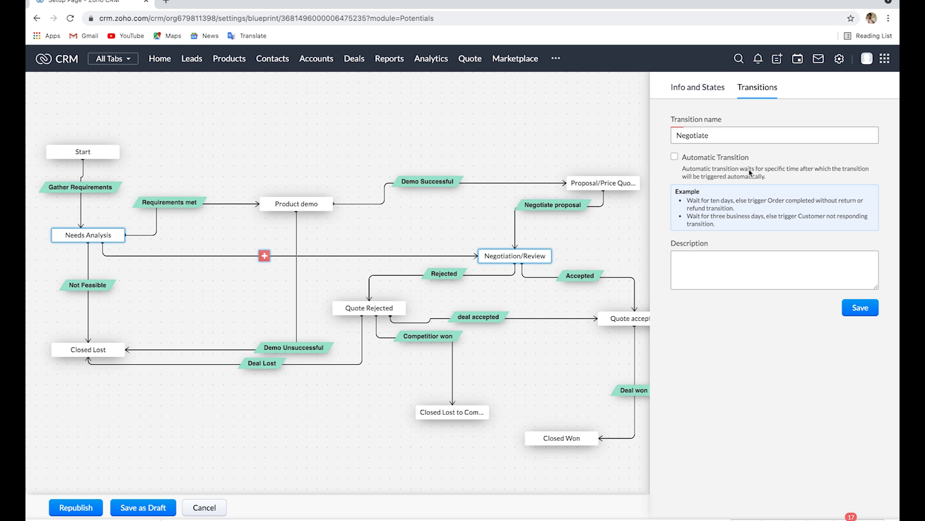
left_click(675, 157)
left_click(860, 309)
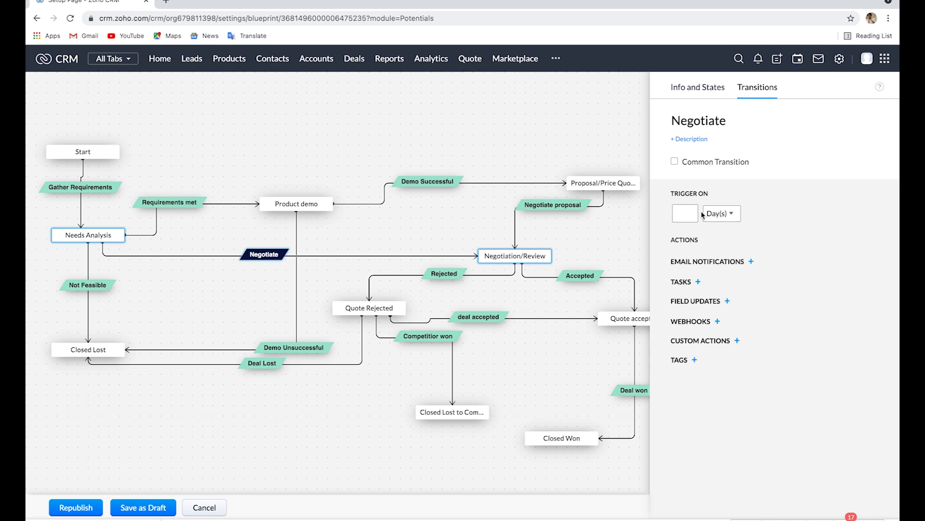
- Set the Negotiate transition to trigger after 5 business days
left_click(684, 214)
type("5")
left_click(718, 213)
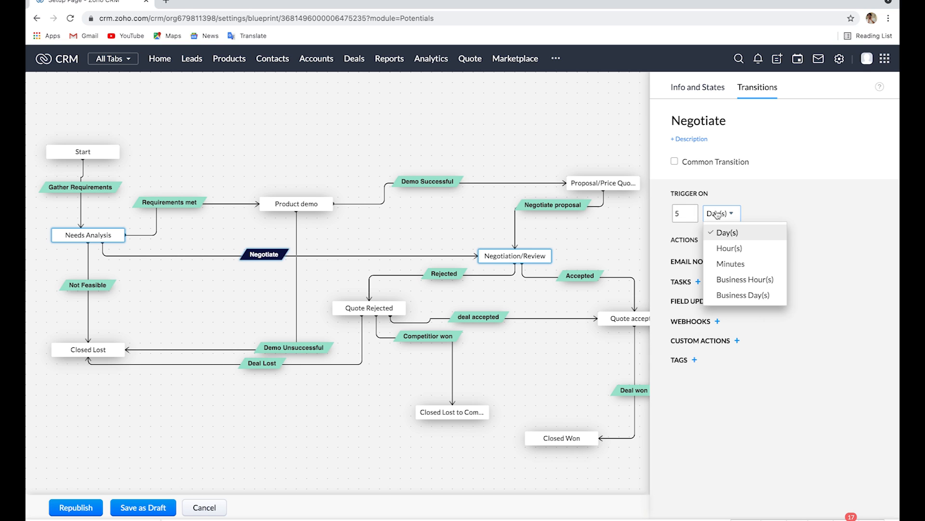
left_click(732, 296)
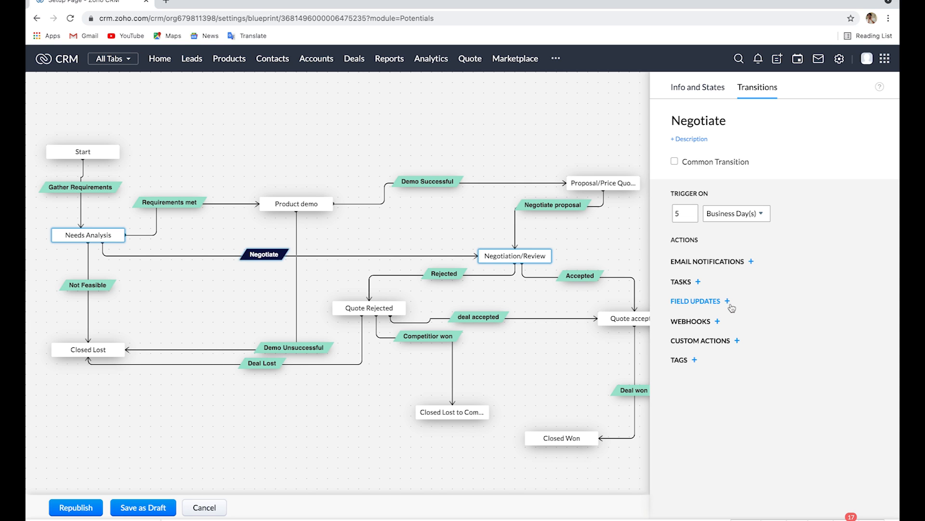
- Add an email notification named Negotiate to the transition, sent to the deal Owner with the Requirements template
left_click(718, 262)
left_click(737, 156)
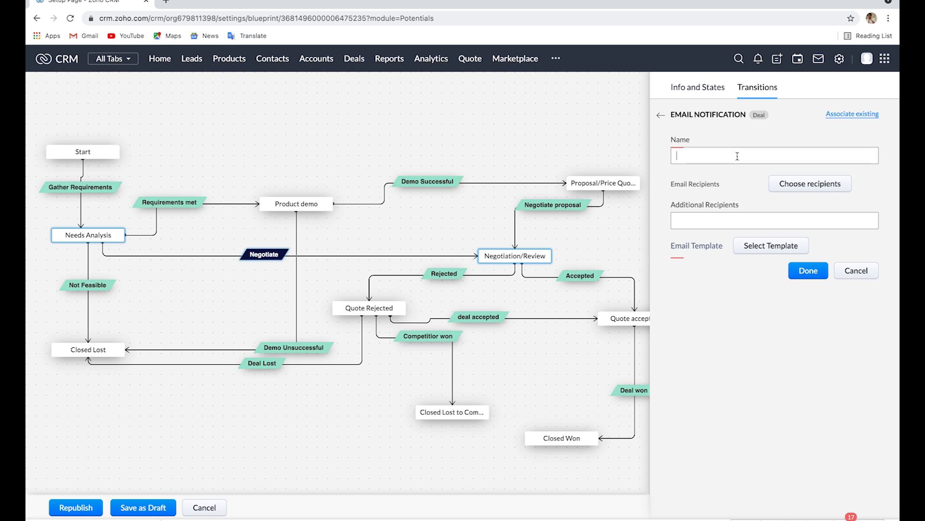
type("Negotiate")
left_click(815, 187)
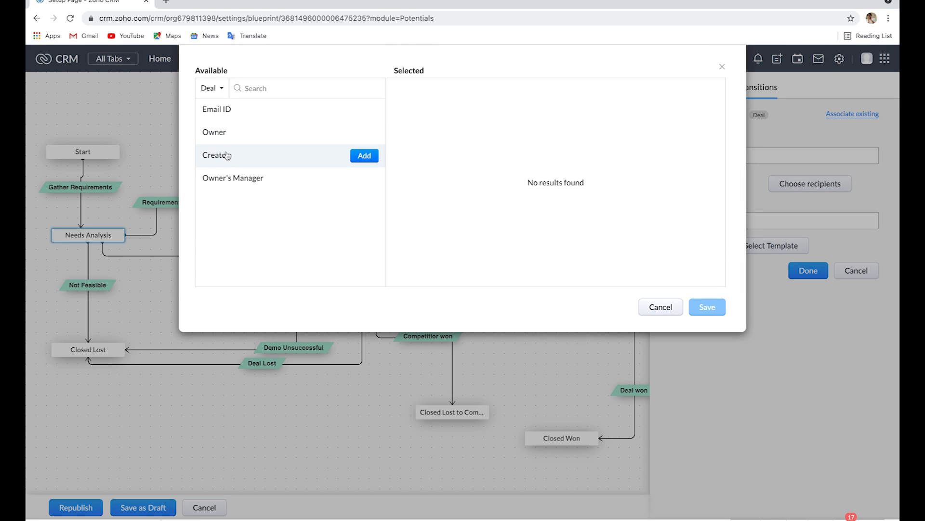
left_click(243, 133)
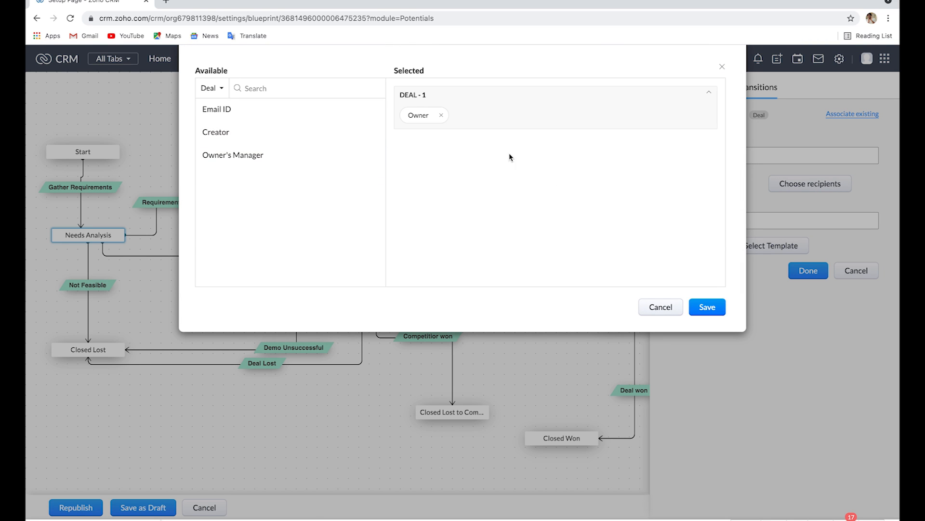
left_click(709, 307)
left_click(768, 249)
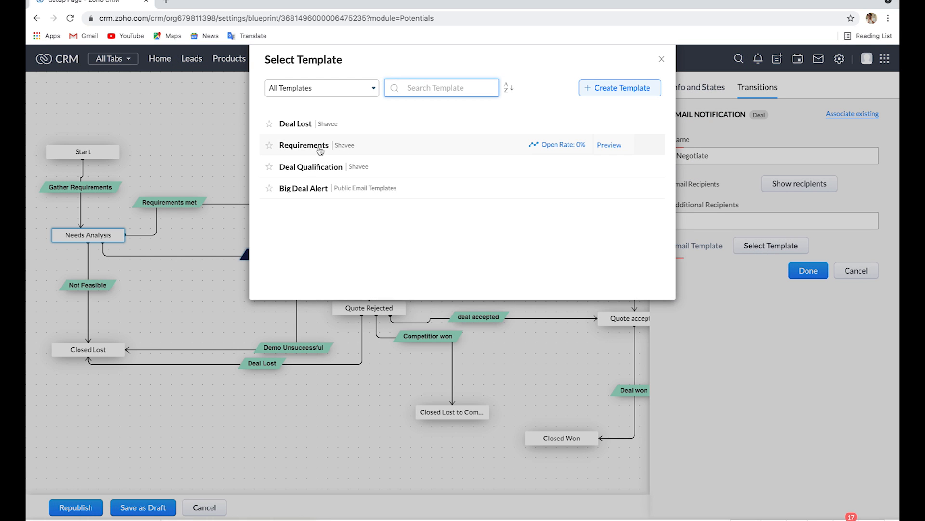
left_click(319, 149)
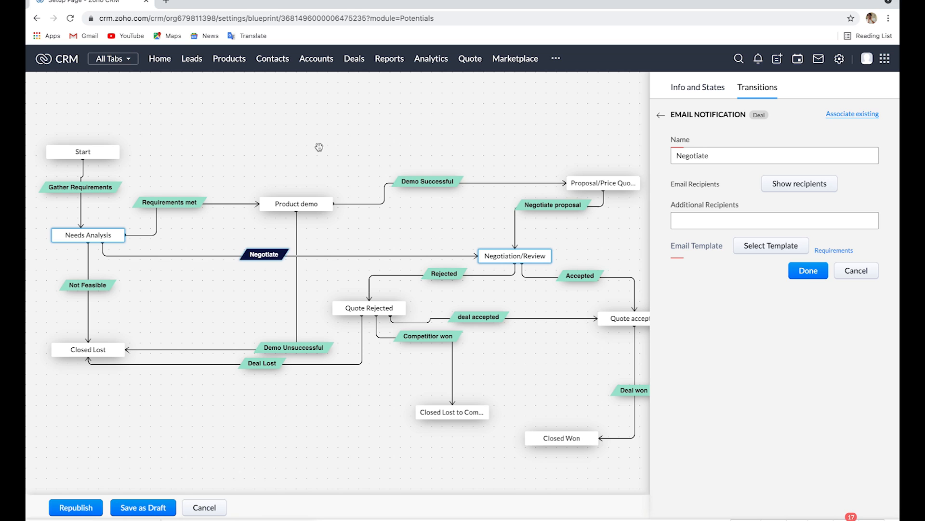
left_click(810, 273)
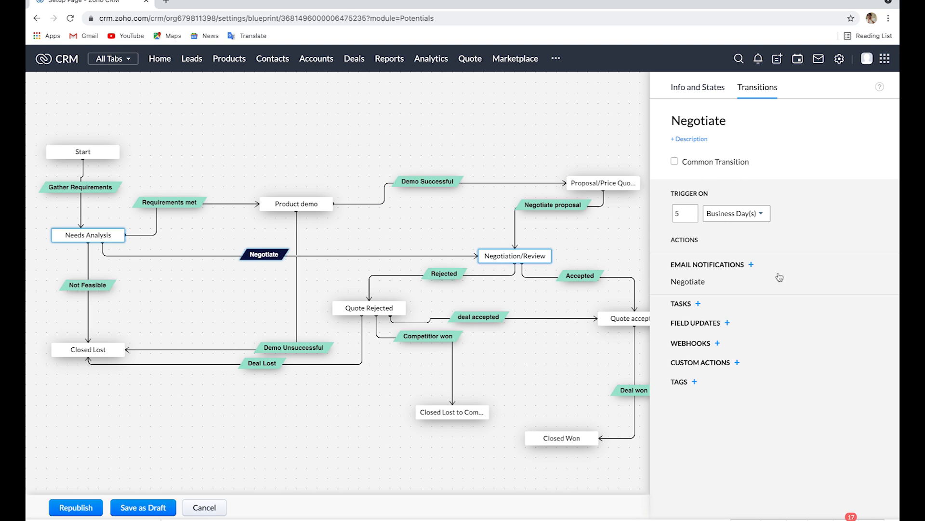
- Add a Product Demo task due on the transition trigger date plus 1 business day, and republish the blueprint
left_click(685, 305)
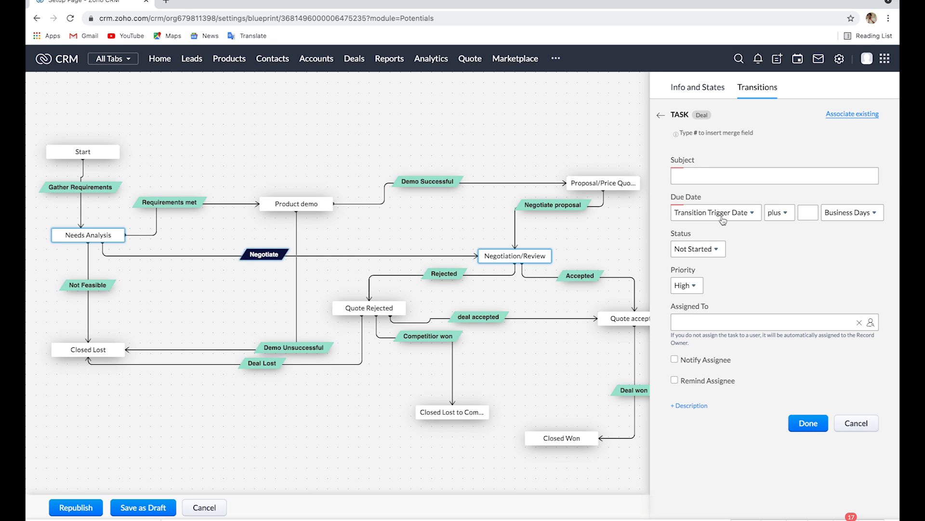
left_click(709, 180)
type("De")
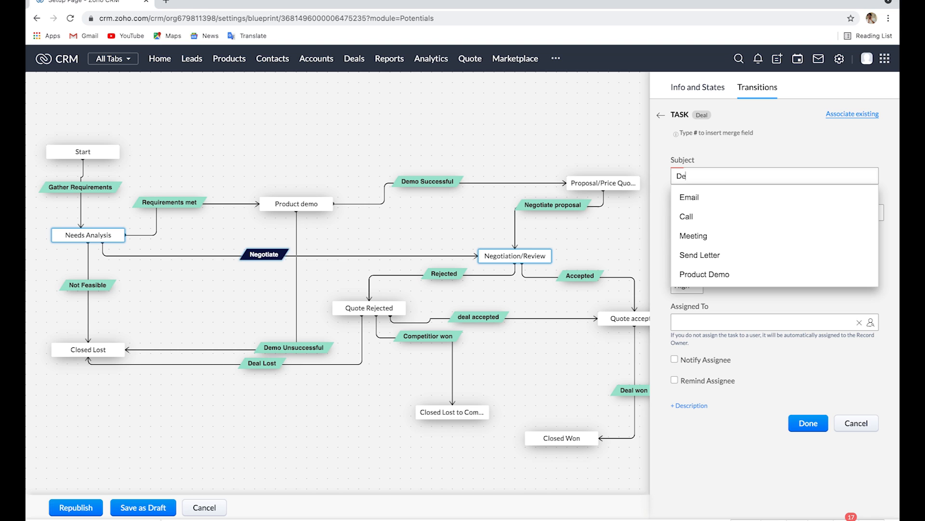
type("mo")
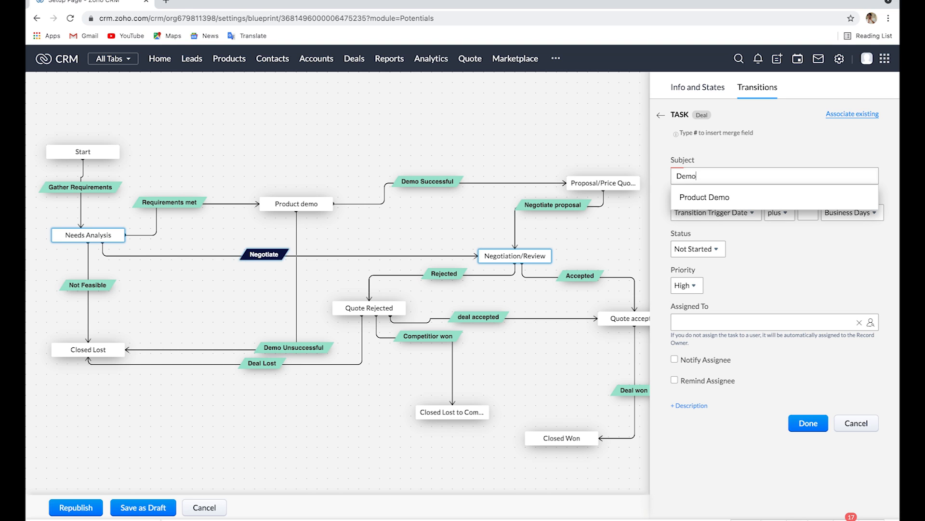
left_click(711, 199)
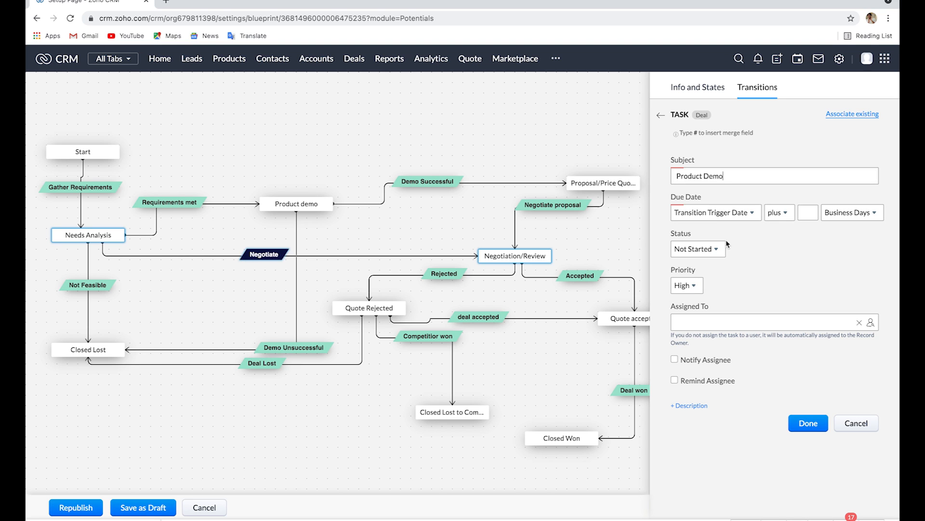
left_click(803, 212)
type("1")
left_click(808, 424)
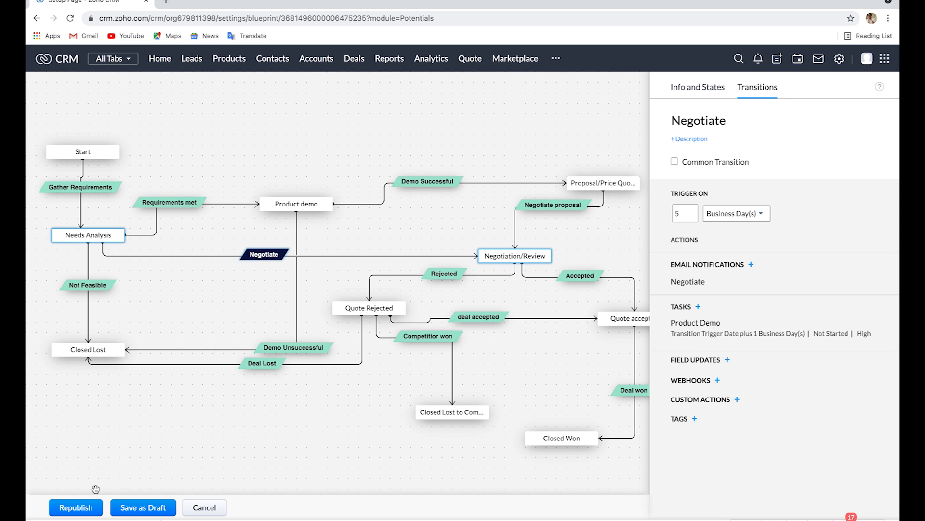
left_click(78, 508)
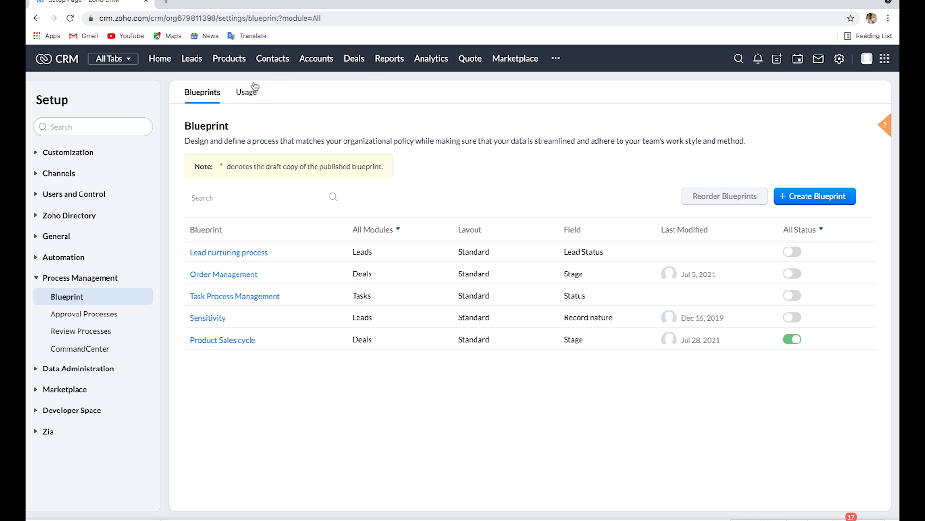
- Start a new deal record using the Standard layout
left_click(354, 58)
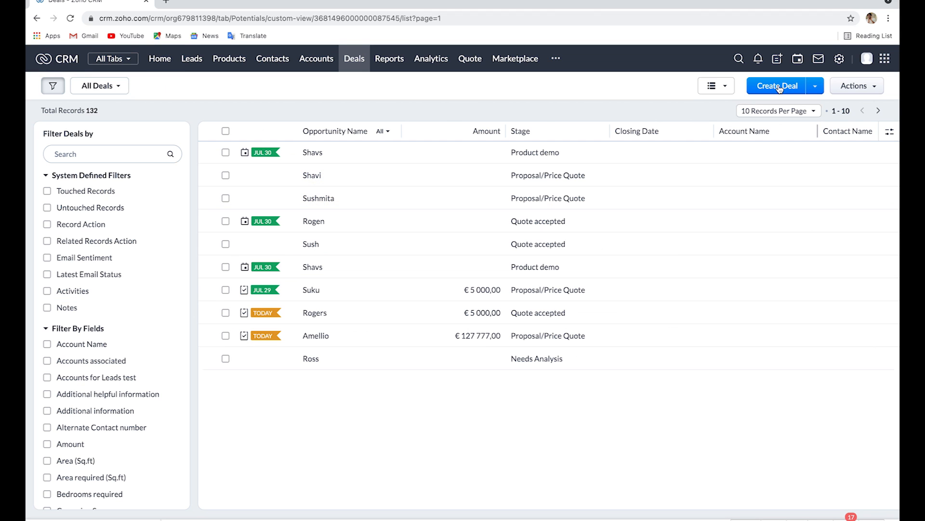
left_click(779, 86)
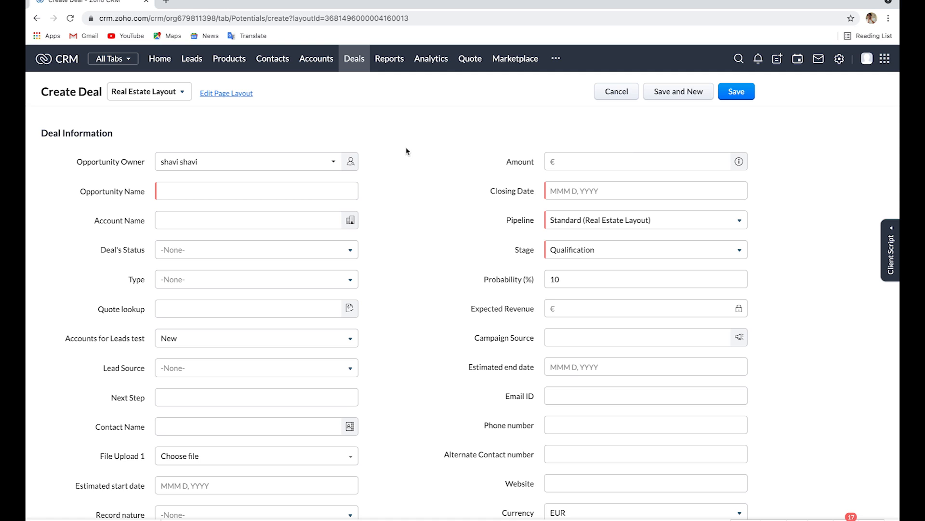
left_click(178, 95)
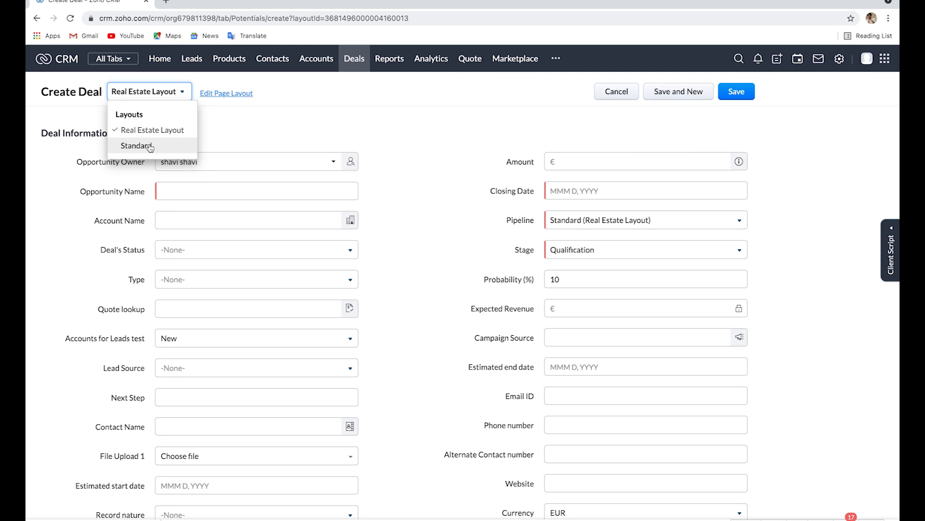
left_click(155, 151)
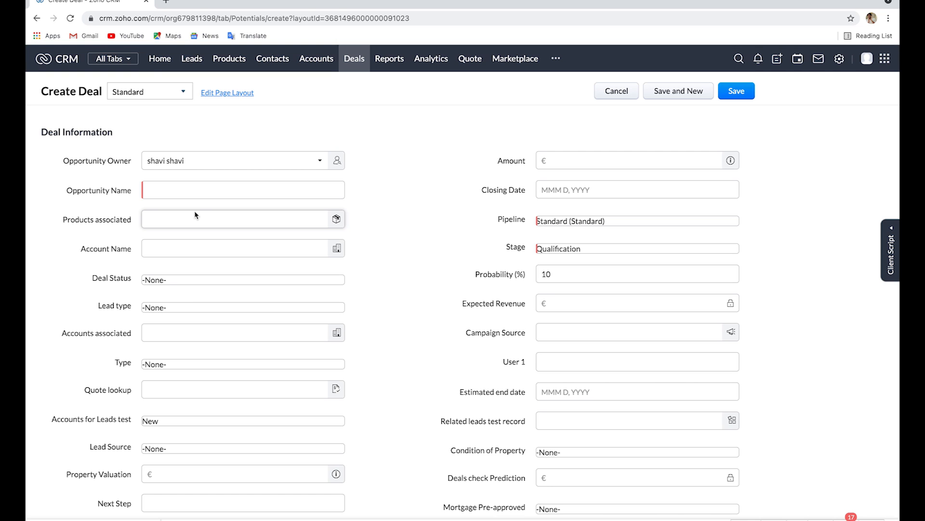
- Fill in the opportunity name, set the pipeline to Software service pipeline, and save the deal
left_click(160, 190)
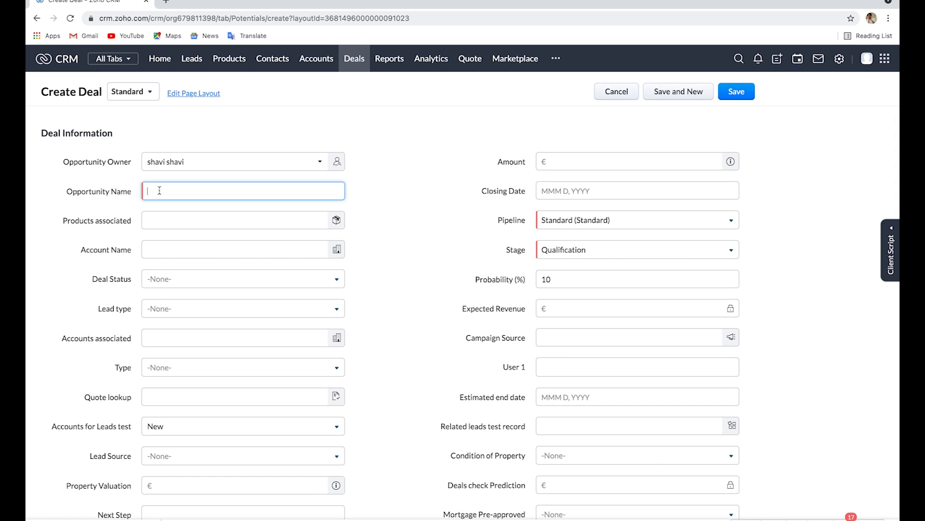
type("Sidd")
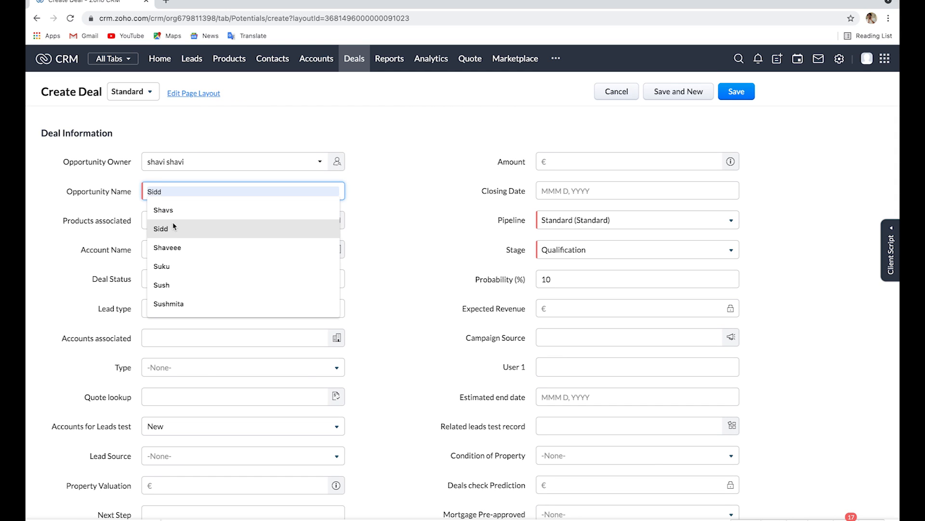
left_click(178, 209)
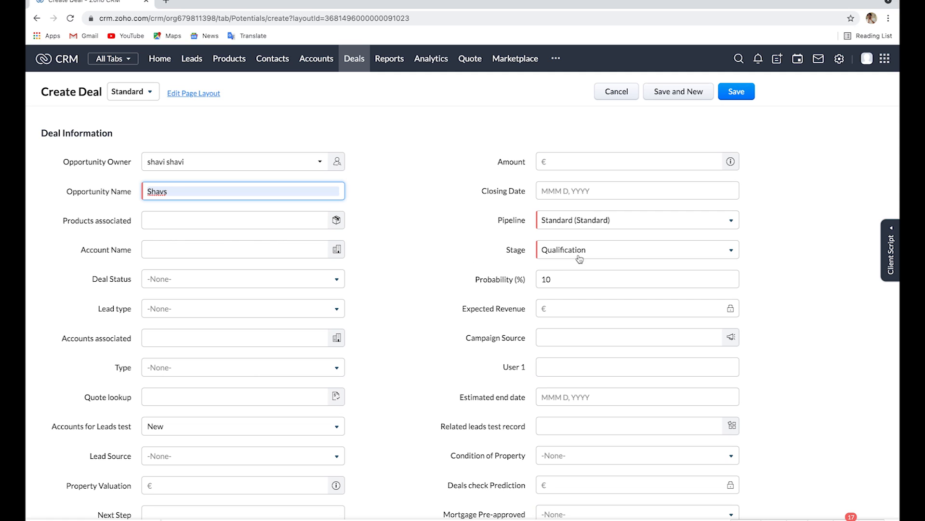
left_click(597, 219)
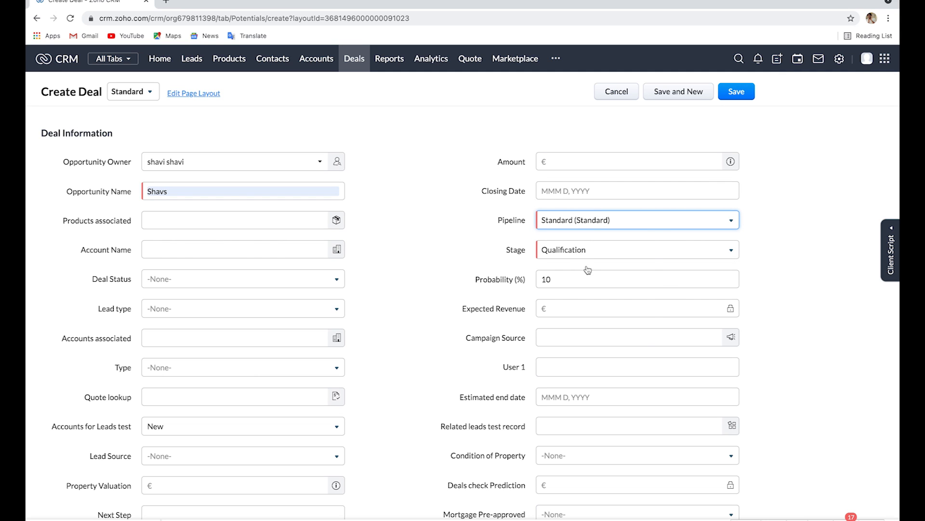
left_click(586, 305)
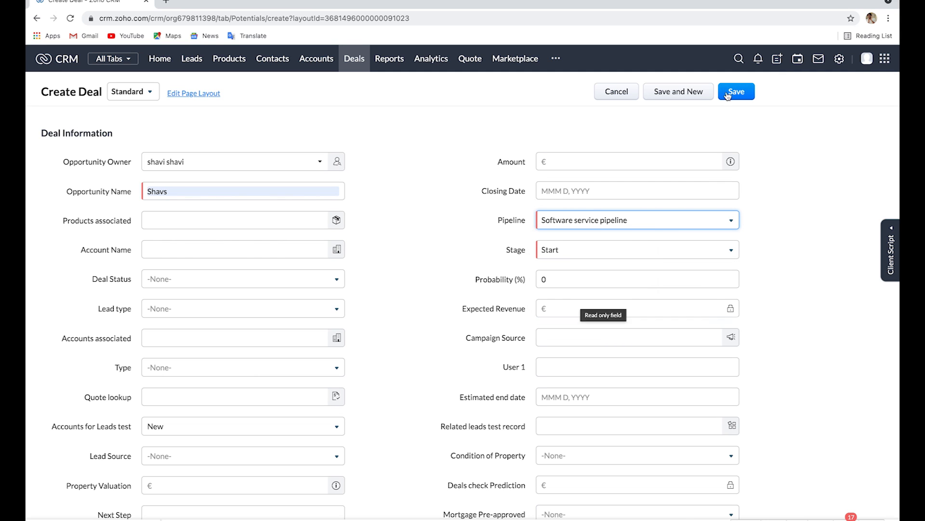
left_click(736, 92)
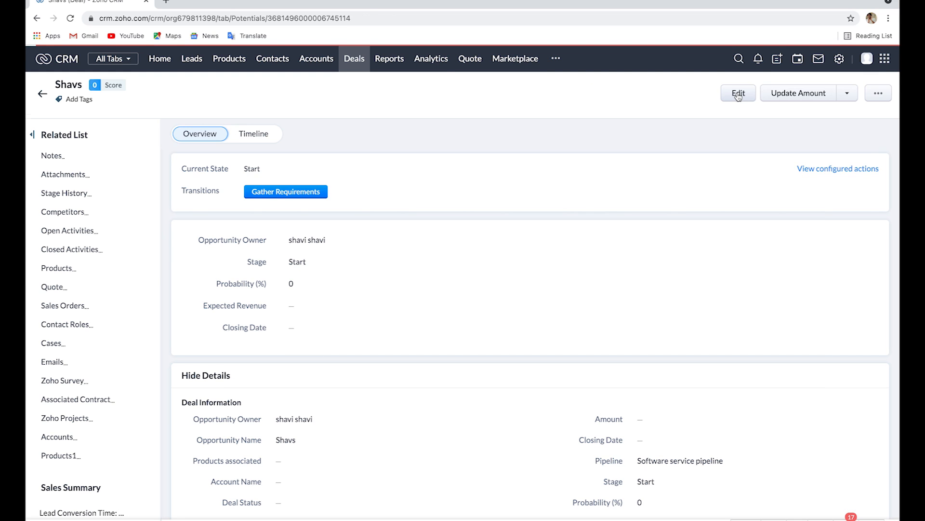
- Execute the Gather Requirements transition on the new deal
left_click(278, 191)
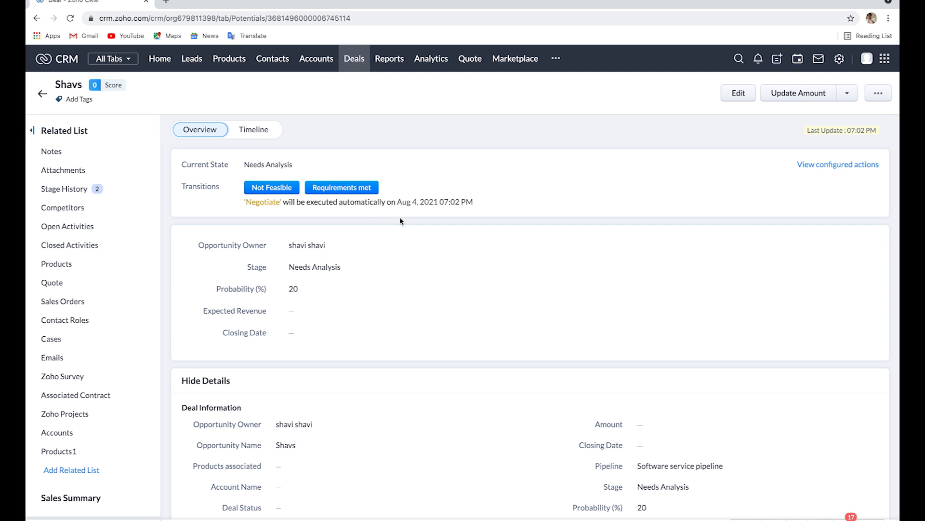
key("ctrl+Left")
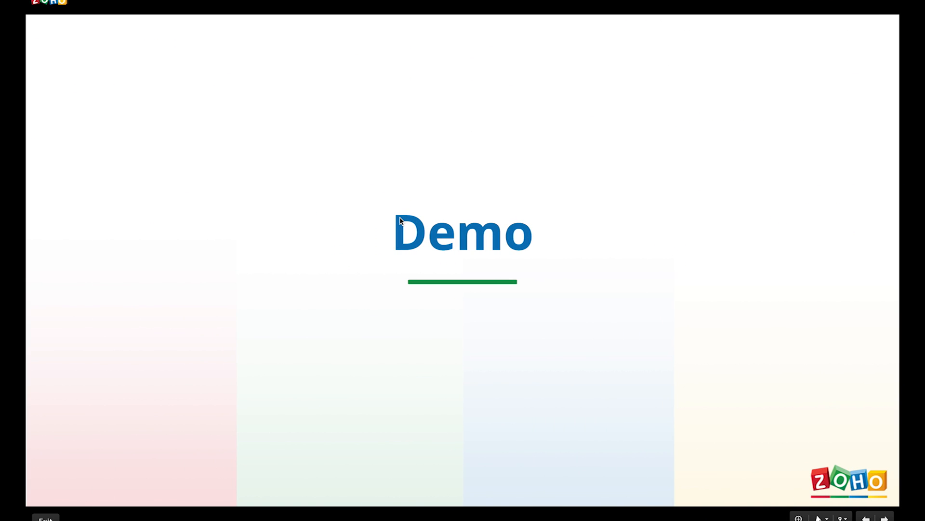
key("Right")
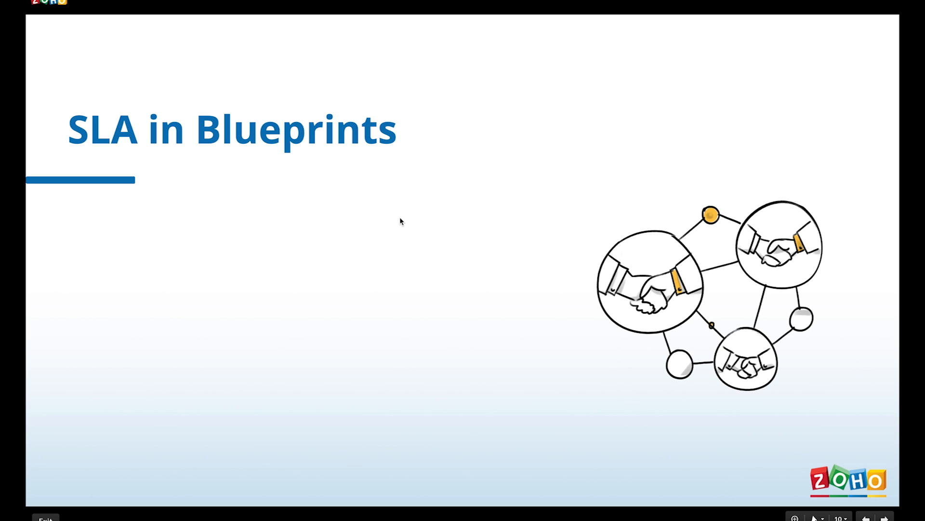
key("Right")
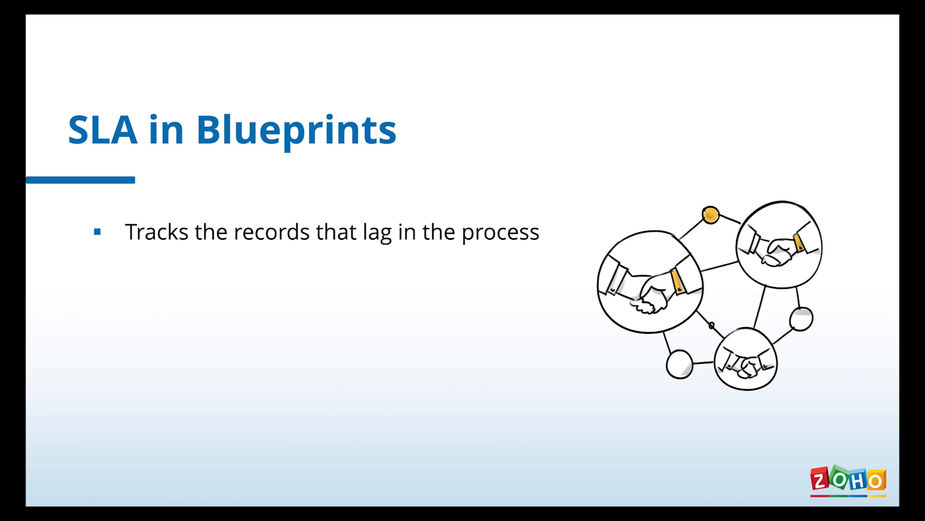
key("Right")
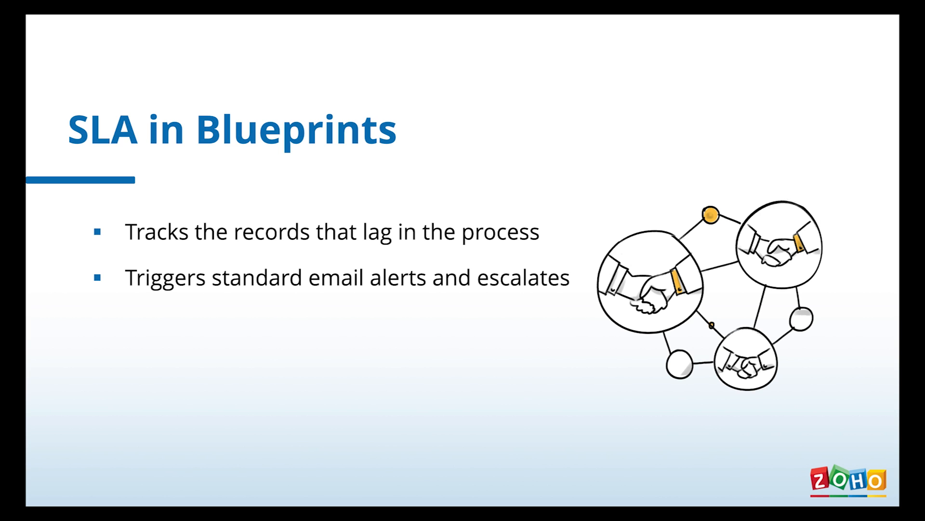